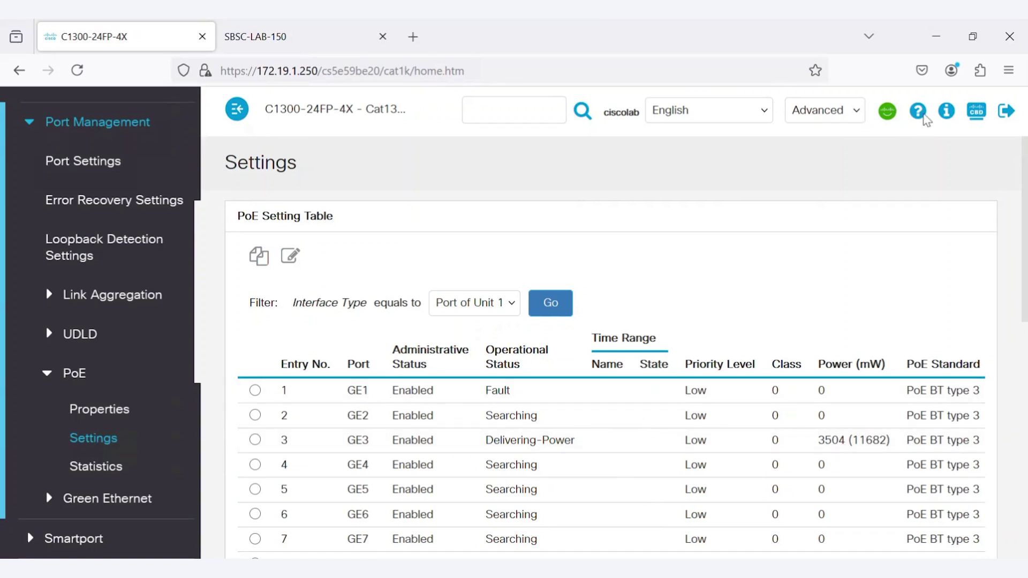
- Open the PoE Settings online help, which explains Persistent PoE, in a new tab
{"action": "left_click", "coordinate": [917, 111]}
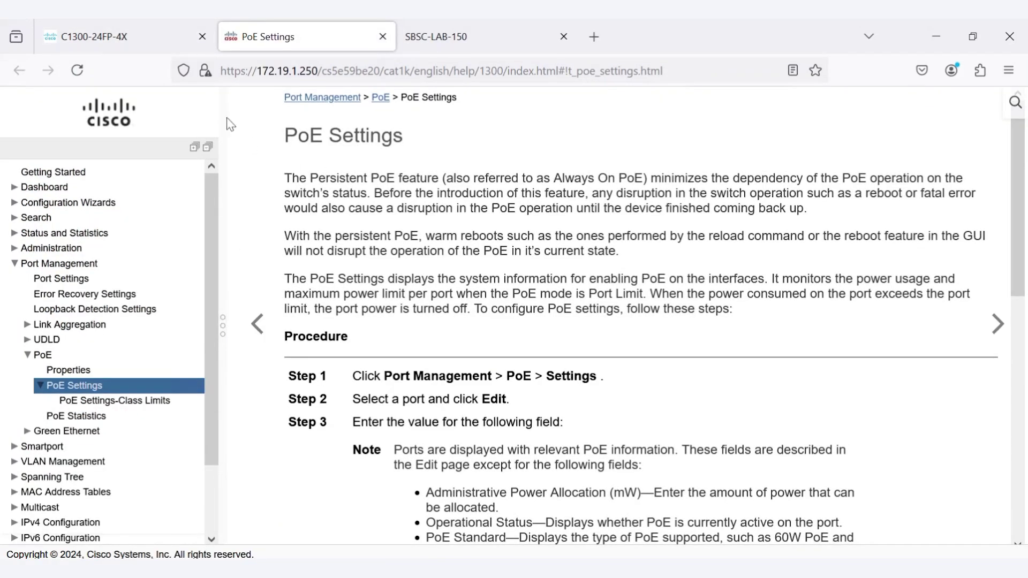
- Check the SBSC-LAB-150 access point's uptime, then return to the C1300-24FP-4X switch pages
{"action": "left_click", "coordinate": [109, 33]}
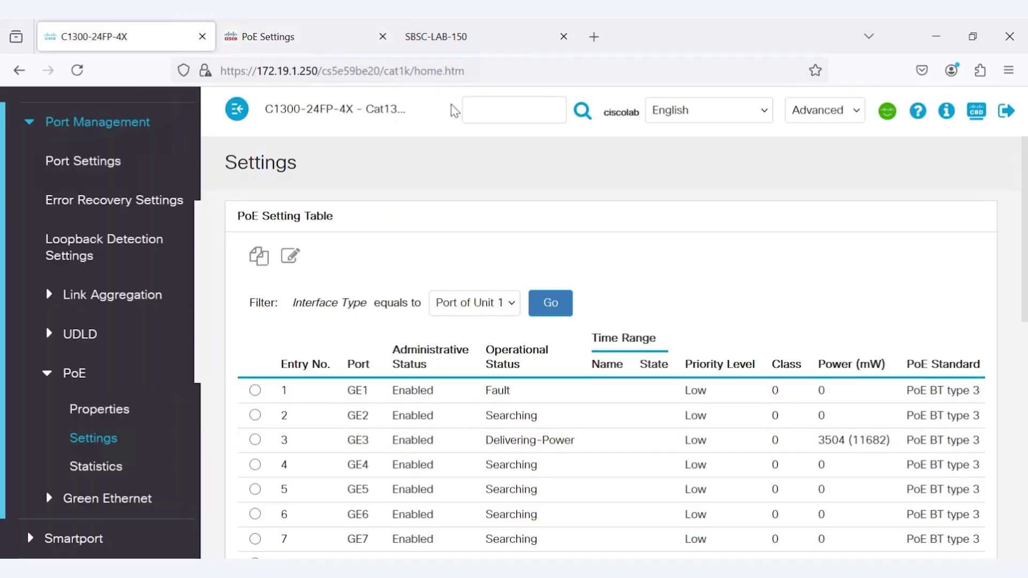
{"action": "left_click", "coordinate": [424, 39]}
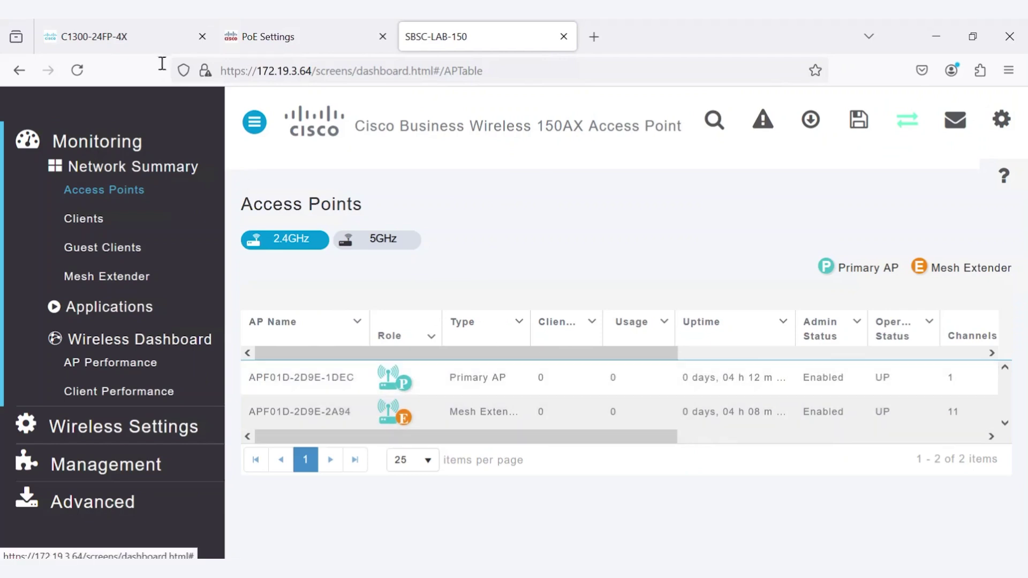
{"action": "left_click", "coordinate": [123, 36]}
{"action": "scroll", "coordinate": [166, 202], "scroll_direction": "up", "scroll_amount": 3}
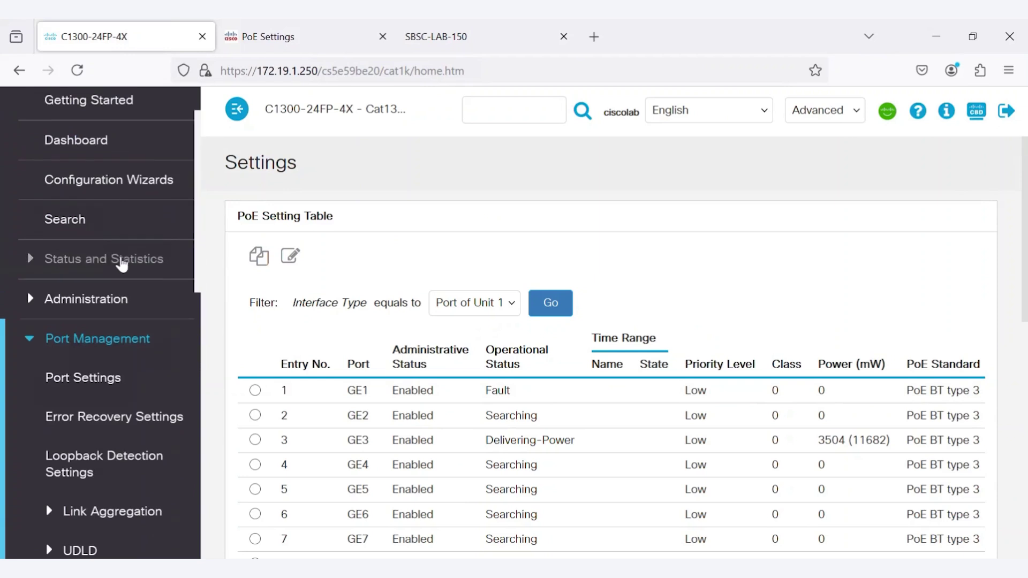
{"action": "left_click", "coordinate": [119, 259]}
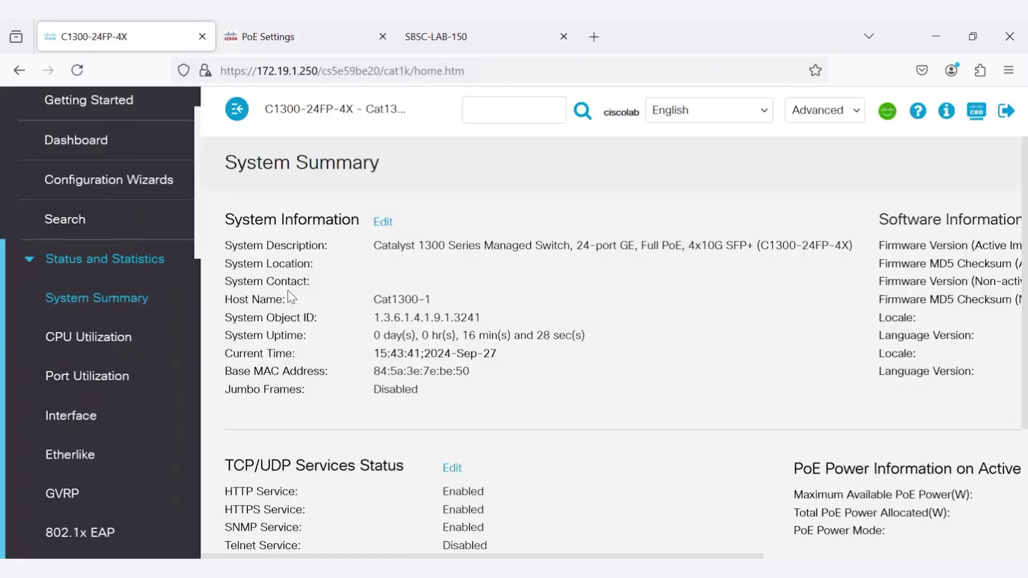
- Collapse and restore the sidebar on the System Summary showing 16 minutes uptime, then start a Windows search
{"action": "left_click", "coordinate": [237, 110]}
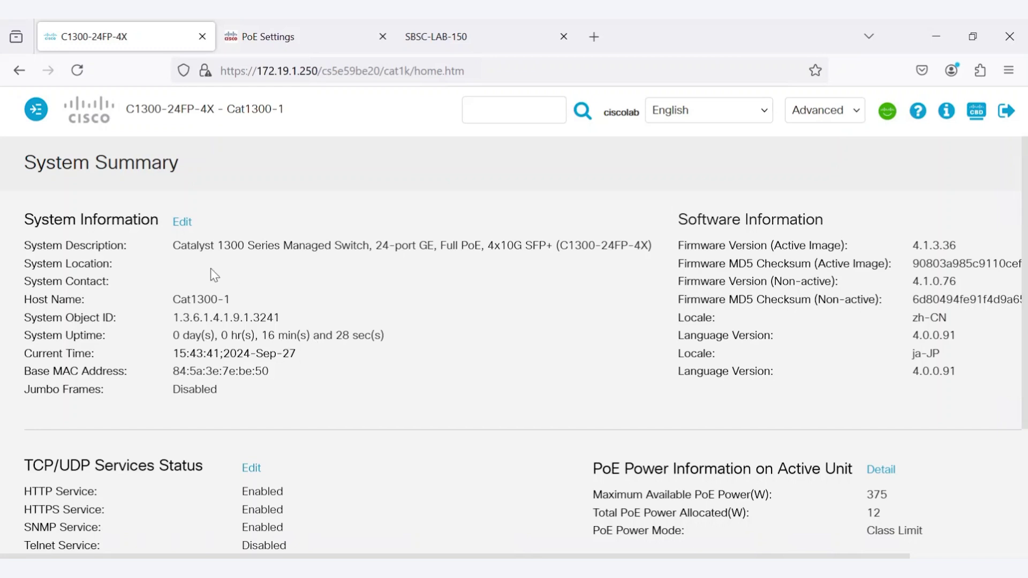
{"action": "left_click", "coordinate": [38, 120]}
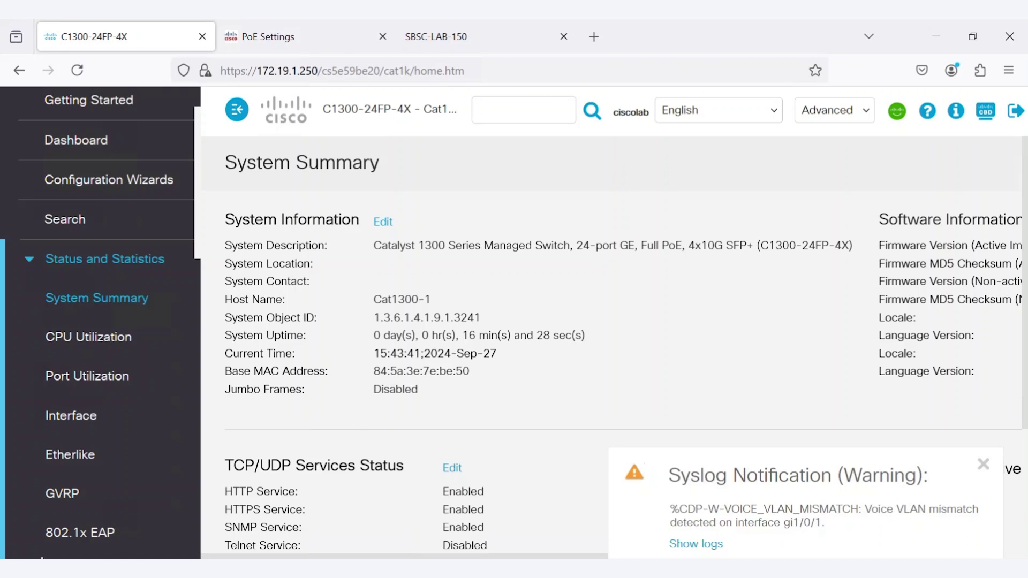
{"action": "key", "text": "super"}
- Start a continuous ping to the switch with 'ping 172.19.1.250 -t' in Command Prompt
{"action": "type", "text": "cmd"}
{"action": "key", "text": "Return"}
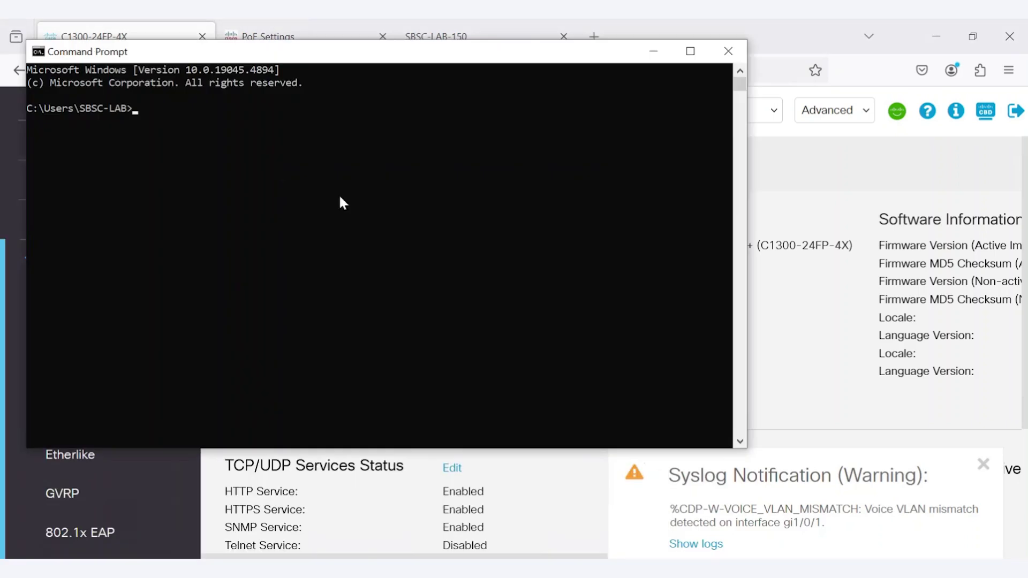
{"action": "left_click", "coordinate": [314, 190]}
{"action": "type", "text": "ping 172.19.1.250 -t"}
{"action": "key", "text": "Return"}
- Run 'ping 172.19.3.64 -t' to the access point in a second console beside the first
{"action": "key", "text": "super+Left"}
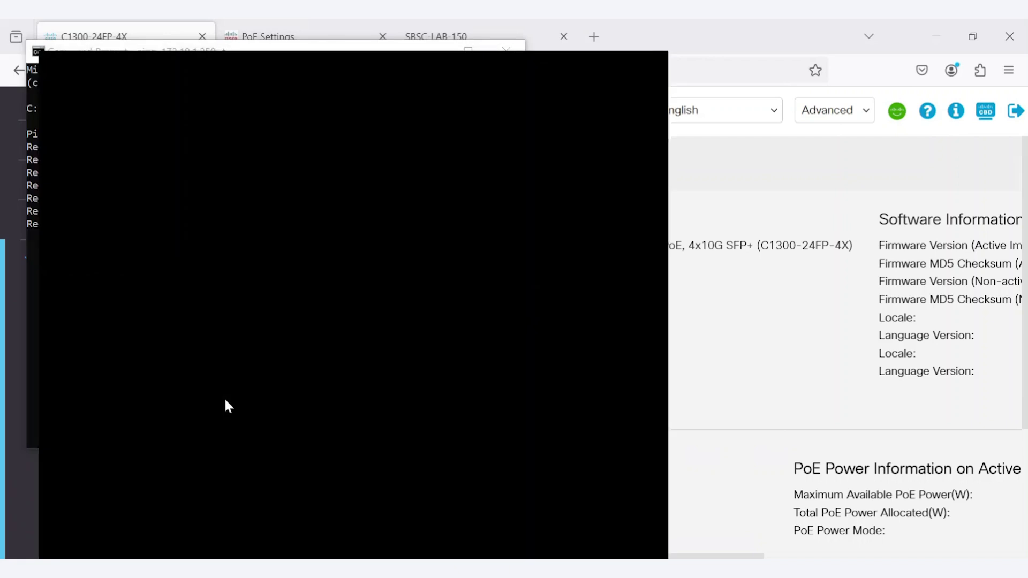
{"action": "type", "text": "ping 172.19.3.64 "}
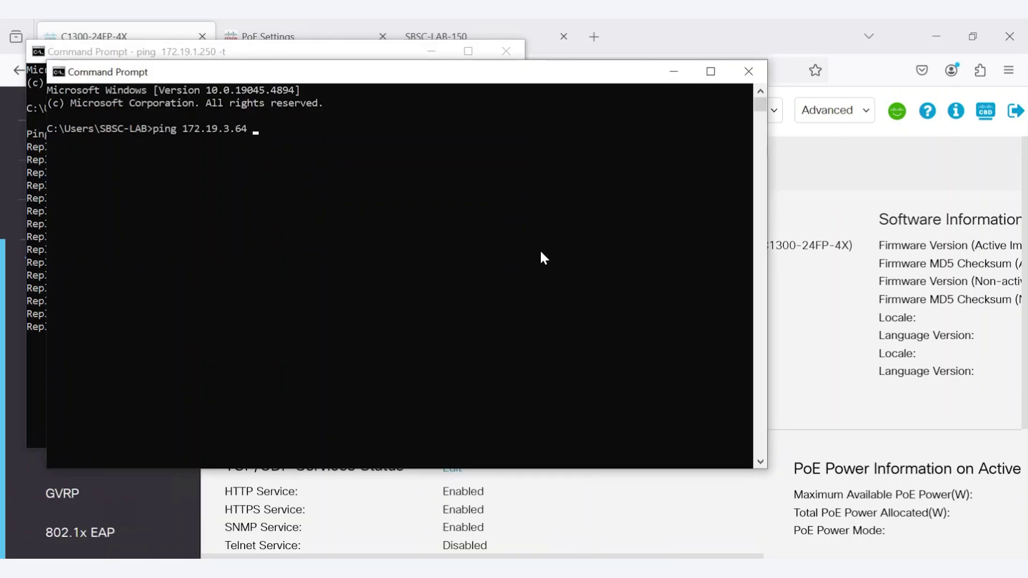
{"action": "type", "text": "-t"}
{"action": "key", "text": "Return"}
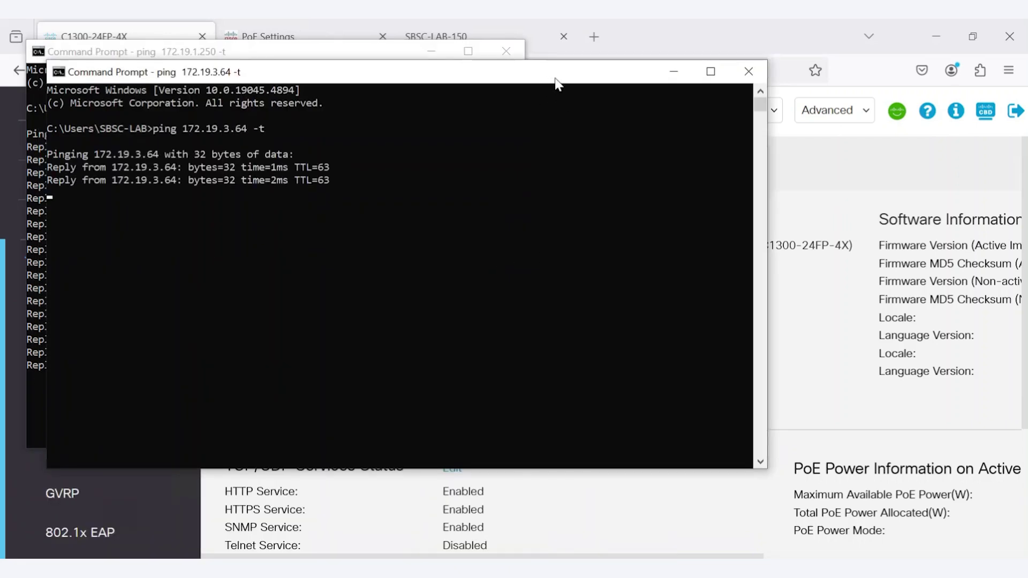
{"action": "left_click_drag", "start_coordinate": [541, 81], "coordinate": [773, 92]}
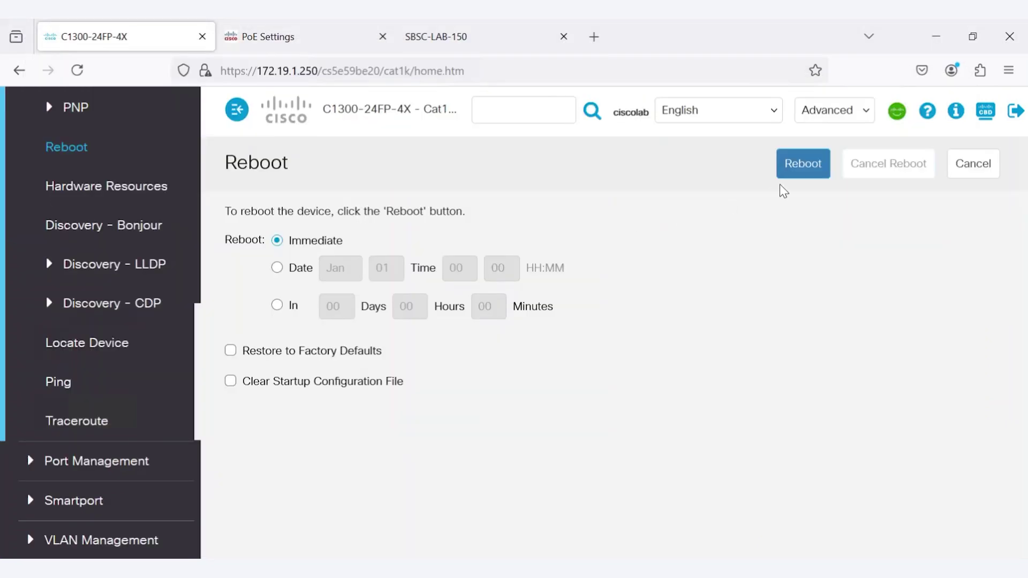
- Confirm an immediate switch reboot, then bring both ping consoles to the front
{"action": "left_click", "coordinate": [801, 164]}
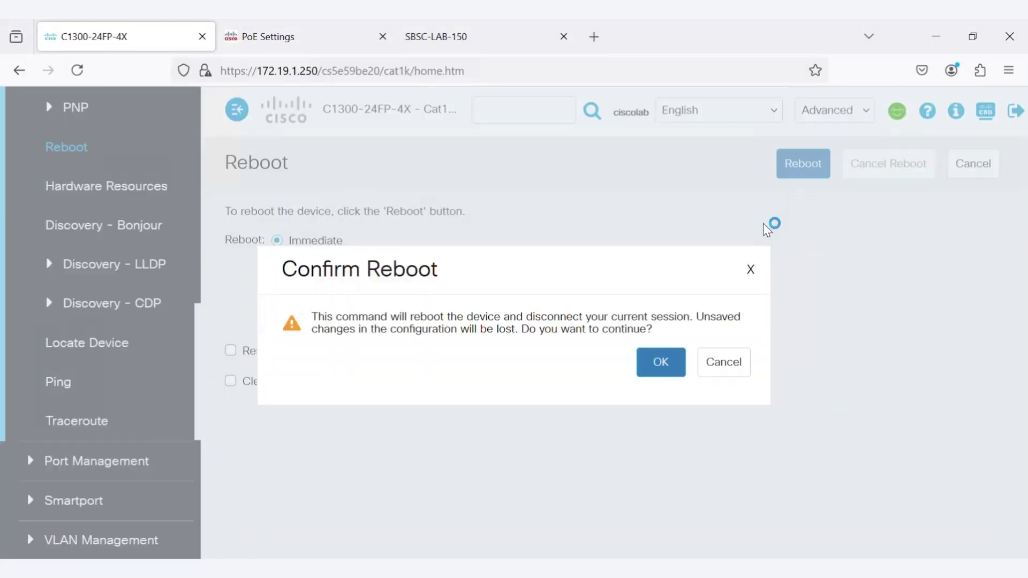
{"action": "left_click", "coordinate": [657, 364]}
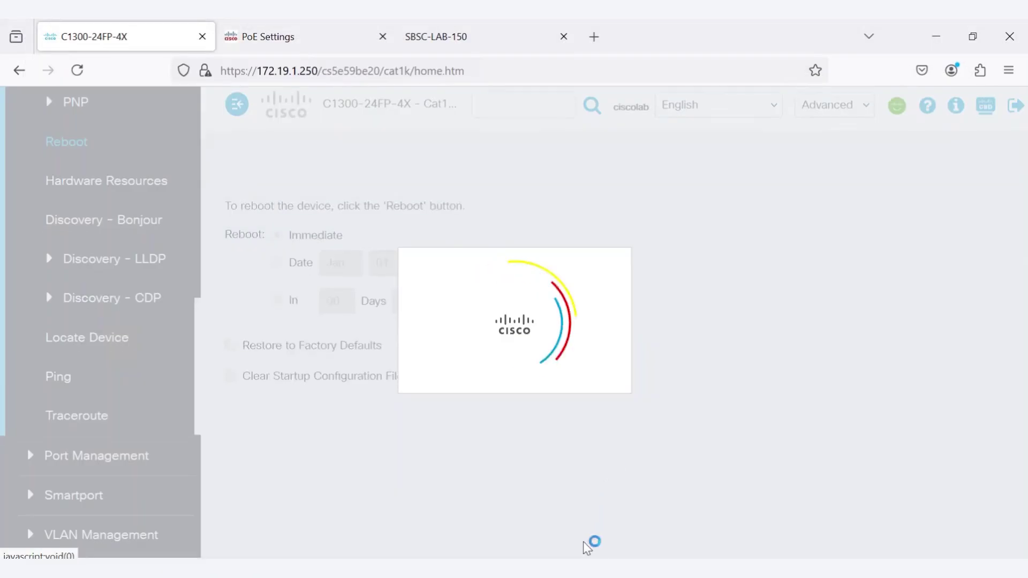
{"action": "left_click", "coordinate": [498, 523]}
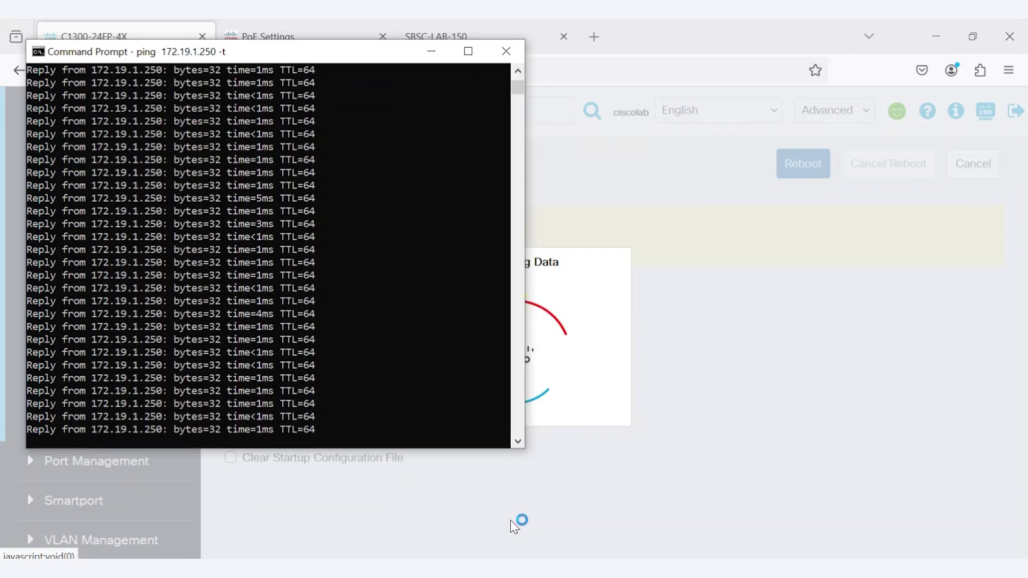
{"action": "mouse_move", "coordinate": [572, 573]}
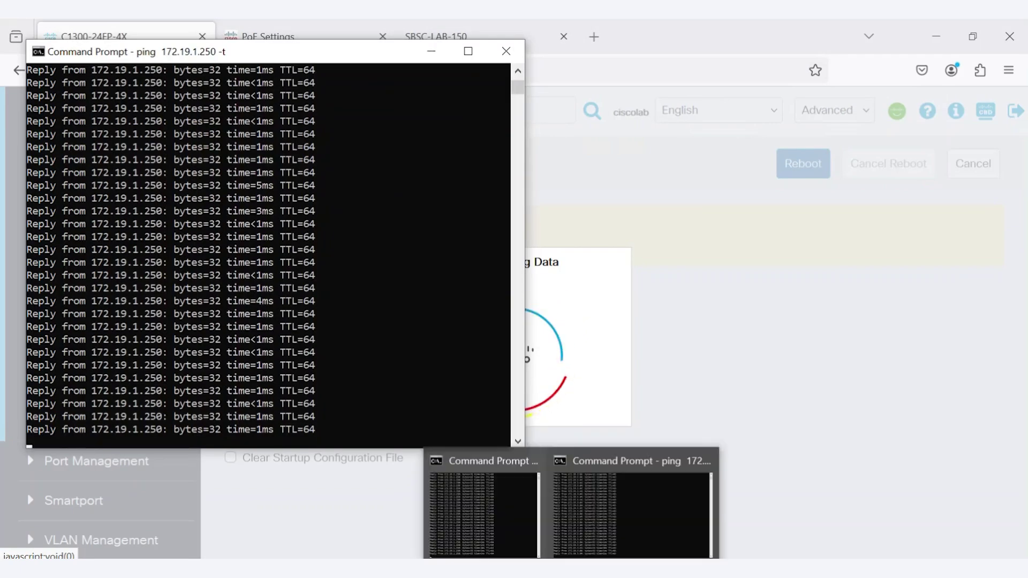
{"action": "left_click", "coordinate": [637, 509]}
- Narrow the 172.19.3.64 ping window and move it up and right beside the switch ping
{"action": "left_click_drag", "start_coordinate": [966, 278], "coordinate": [822, 278]}
{"action": "left_click_drag", "start_coordinate": [634, 88], "coordinate": [811, 68]}
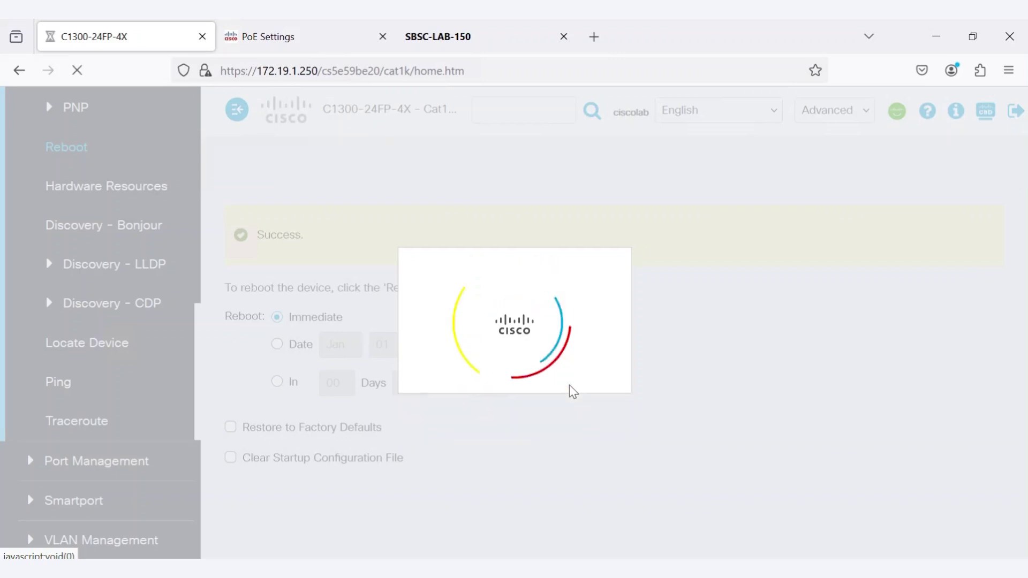
- Log back in, check the switch's reset uptime, then view the access point's uptime in Access Points
{"action": "left_click", "coordinate": [536, 459]}
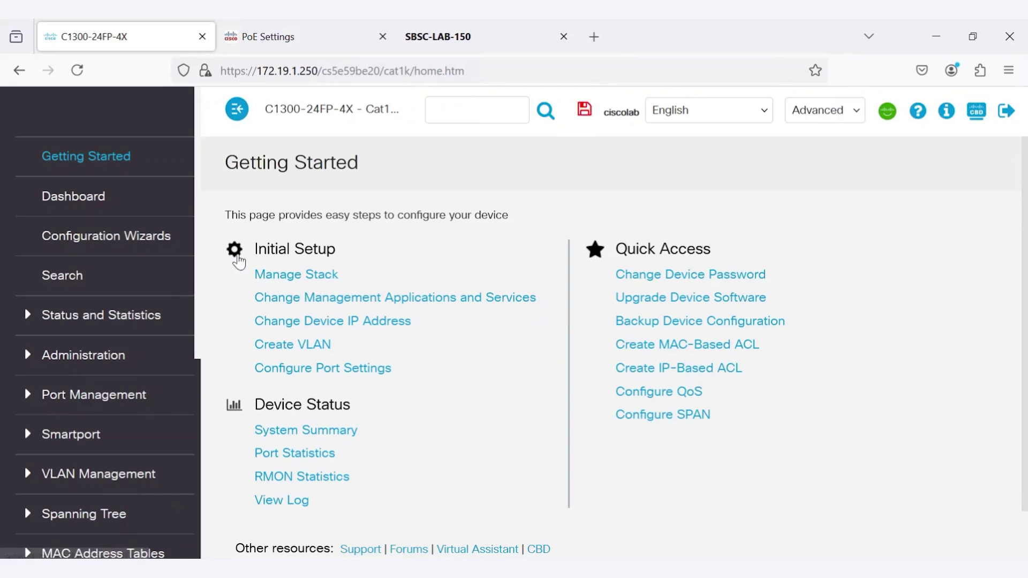
{"action": "left_click", "coordinate": [102, 316]}
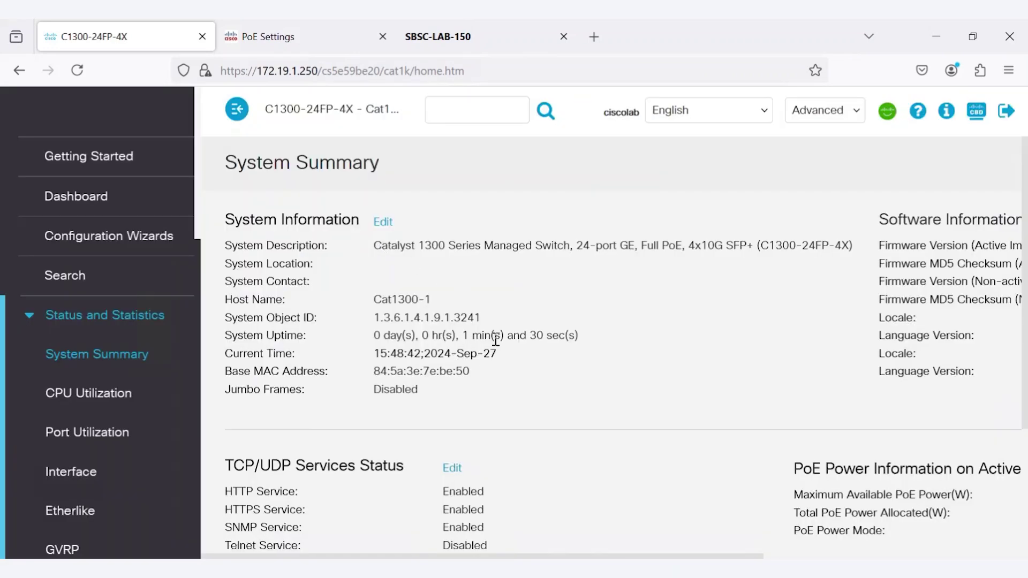
{"action": "left_click", "coordinate": [473, 39]}
{"action": "left_click", "coordinate": [100, 196]}
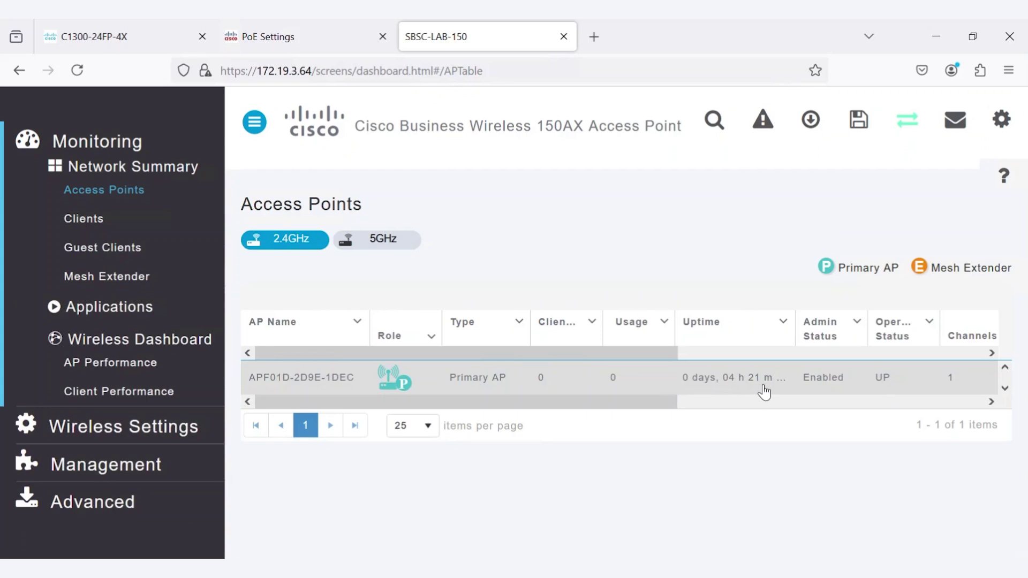
- Return to the switch's System Summary, showing 1 min 52 sec uptime, and save the running configuration
{"action": "left_click", "coordinate": [109, 38]}
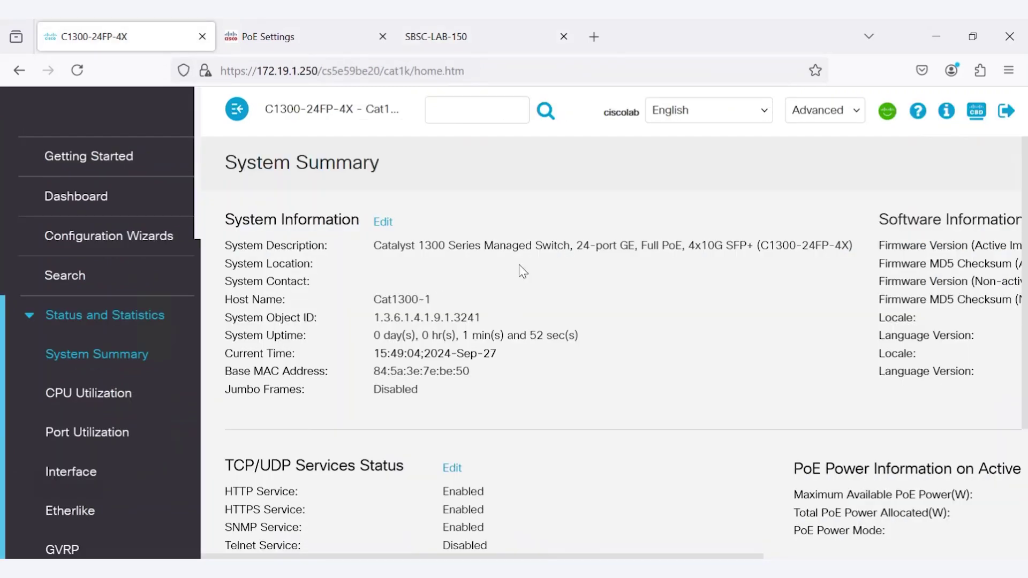
{"action": "left_click", "coordinate": [585, 114]}
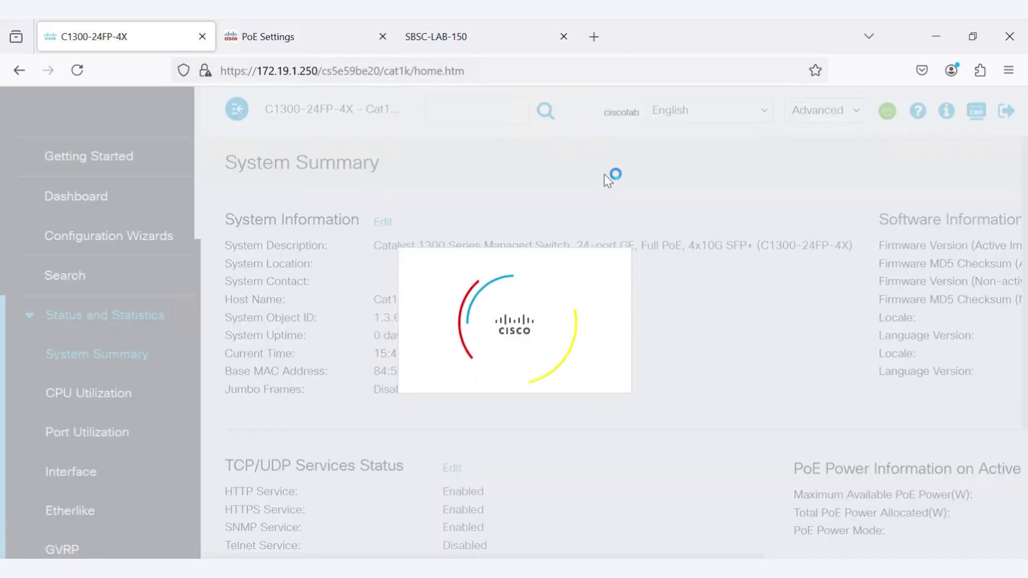